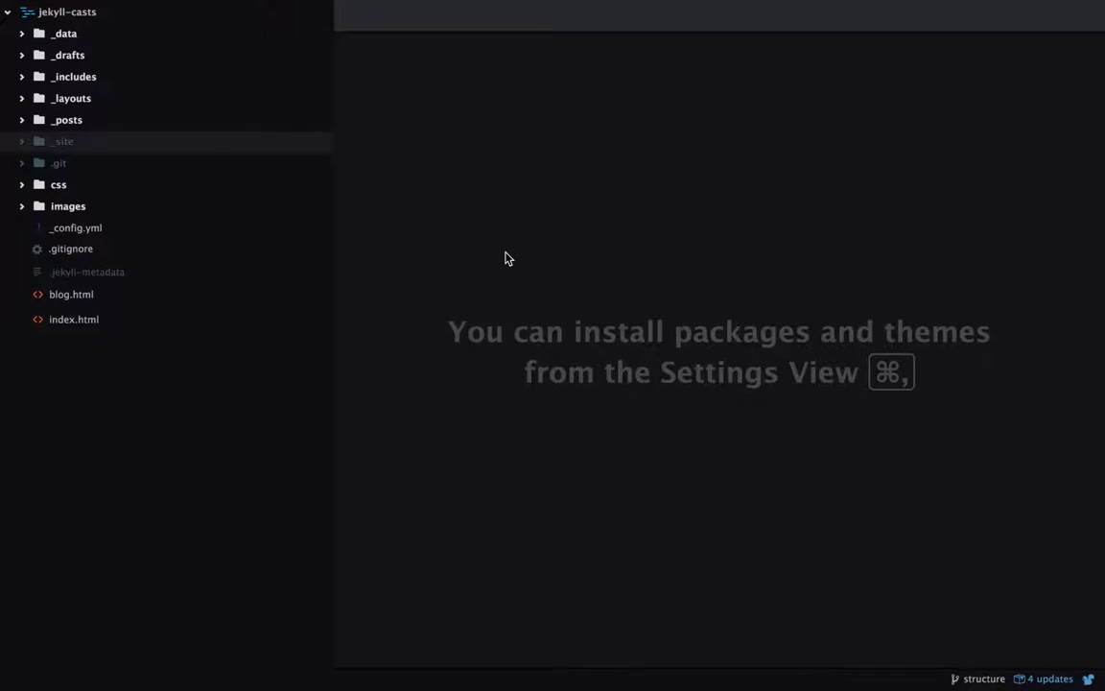
Open _config.yml and move to the end of the url line.
double_click(88, 232)
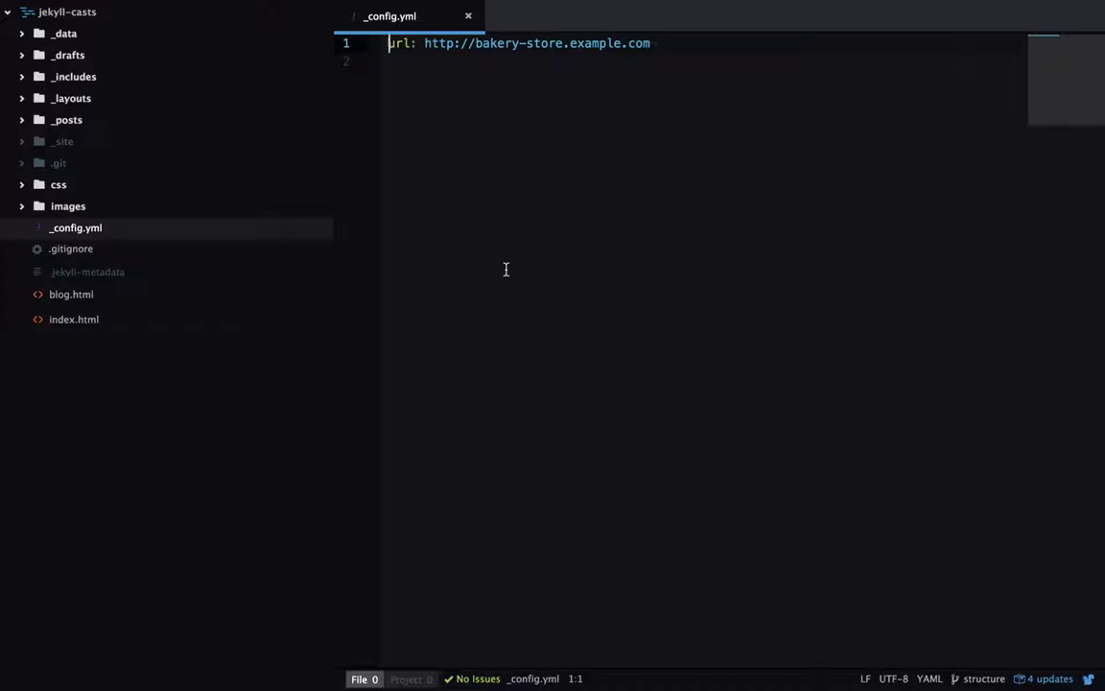
click(394, 44)
drag(394, 43, 614, 43)
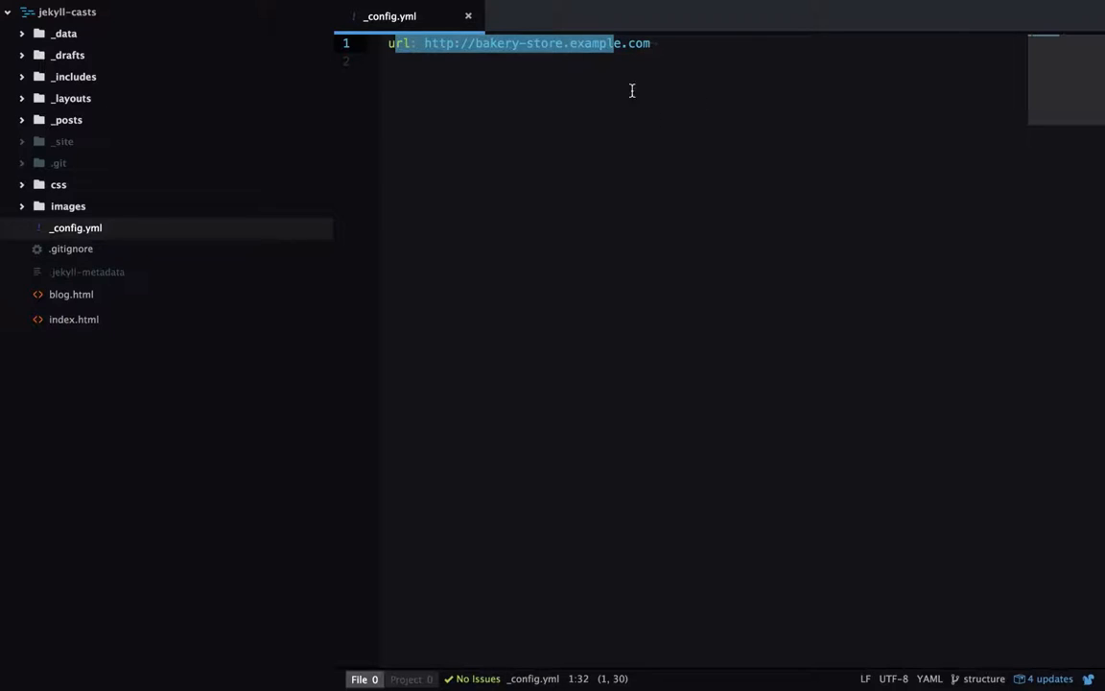
click(701, 51)
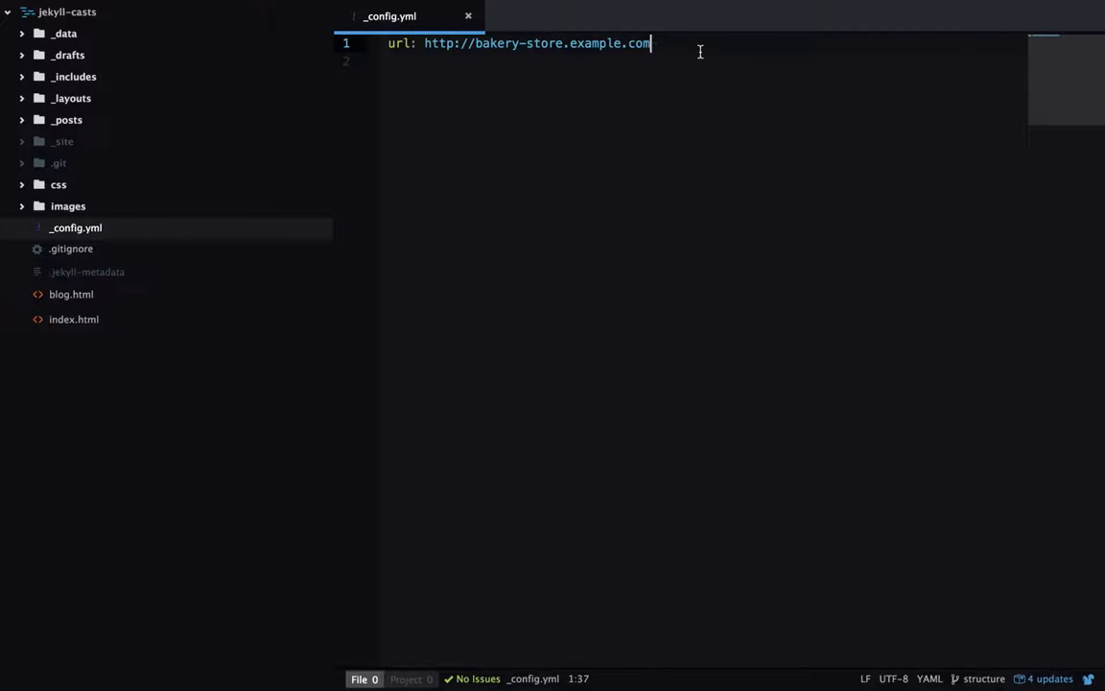
Add the line show_drafts: true below url and save the file.
key(ctrl+s)
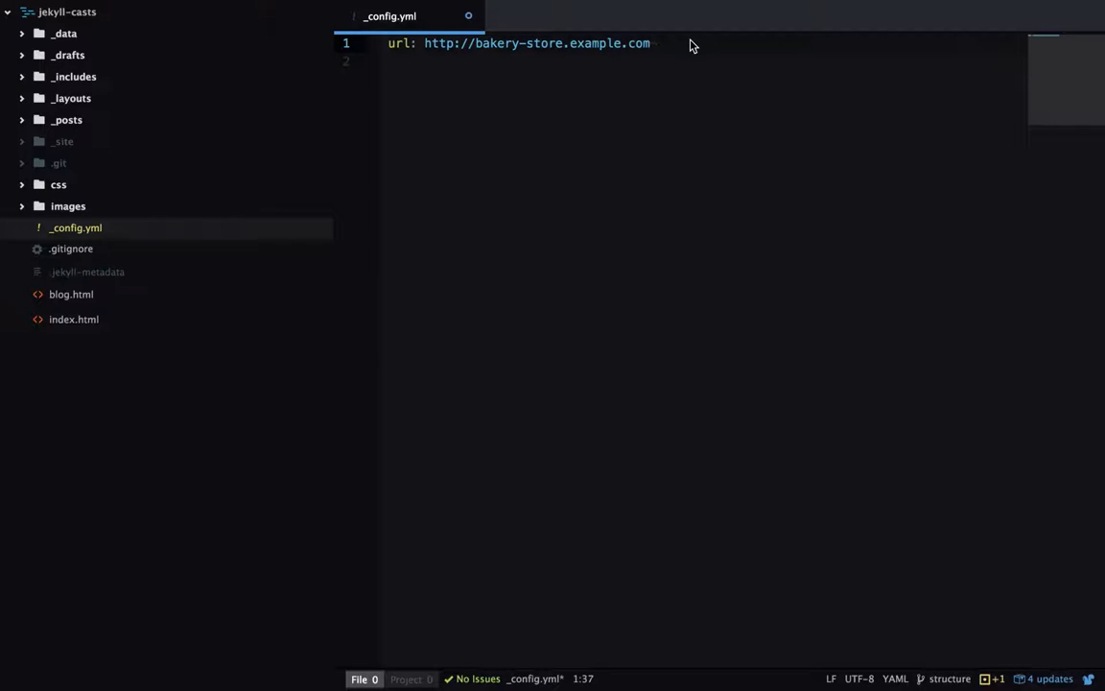
key(Return)
text(show_drafts: tr)
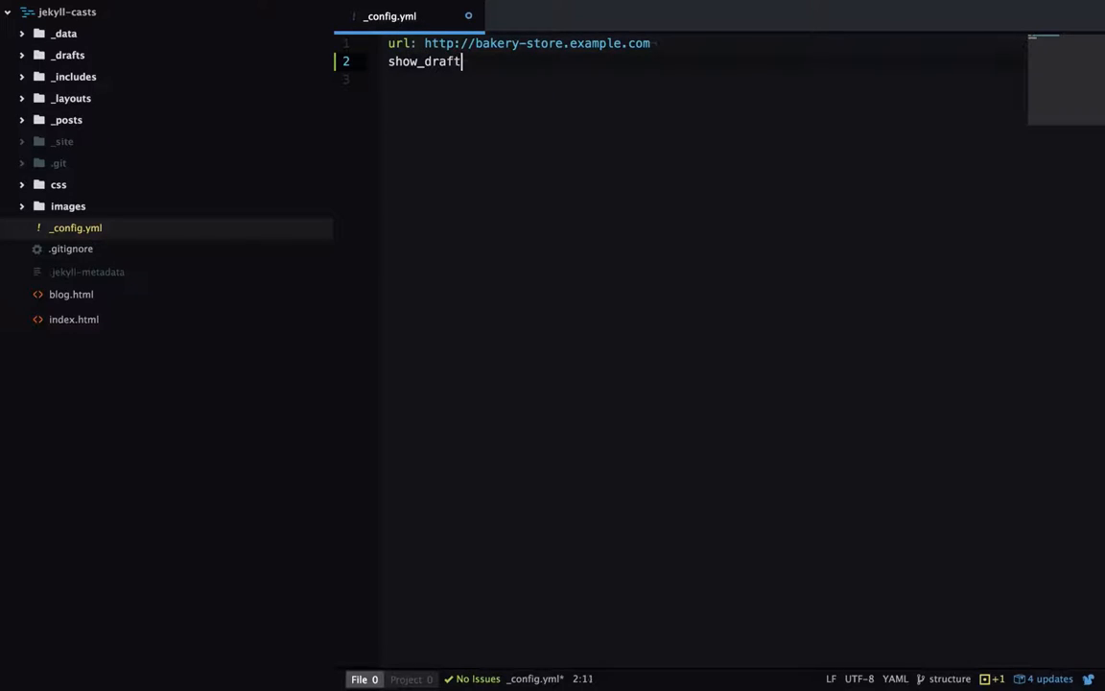
text(ue)
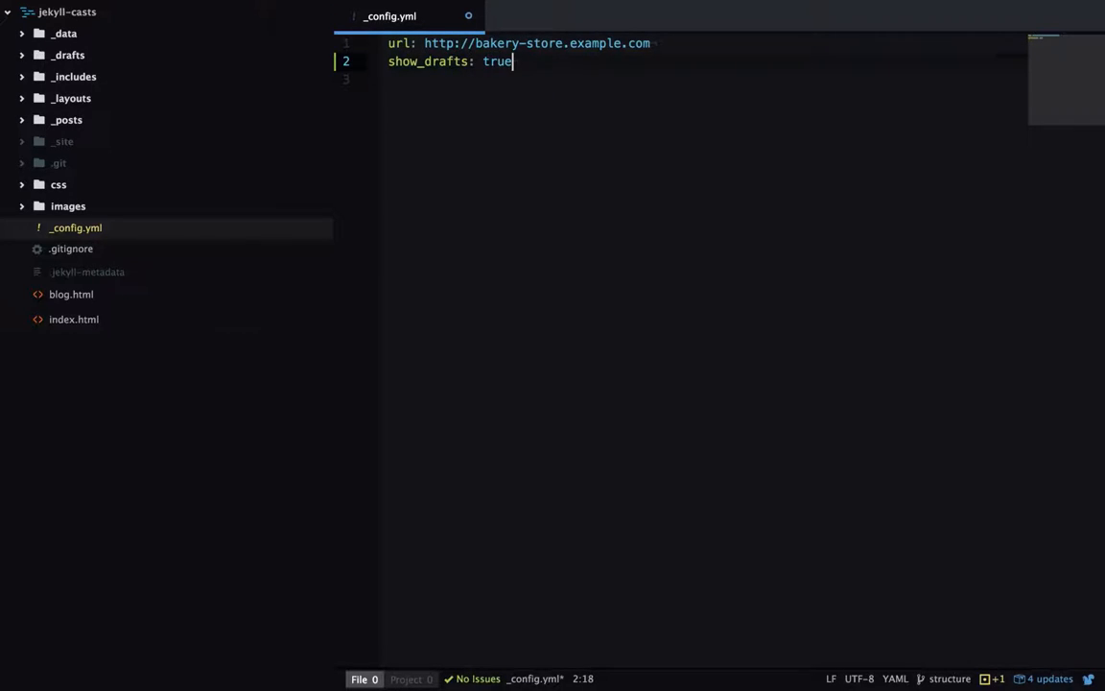
key(ctrl+s)
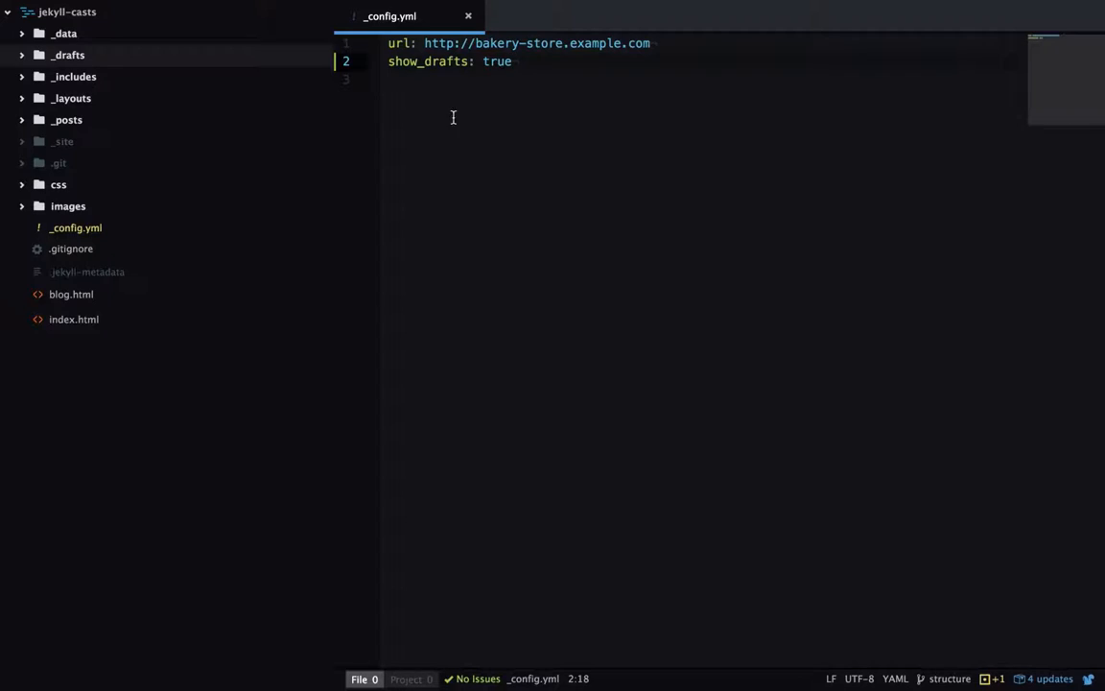
Open the draft how-does-yeast-work.md from the _drafts folder.
click(21, 60)
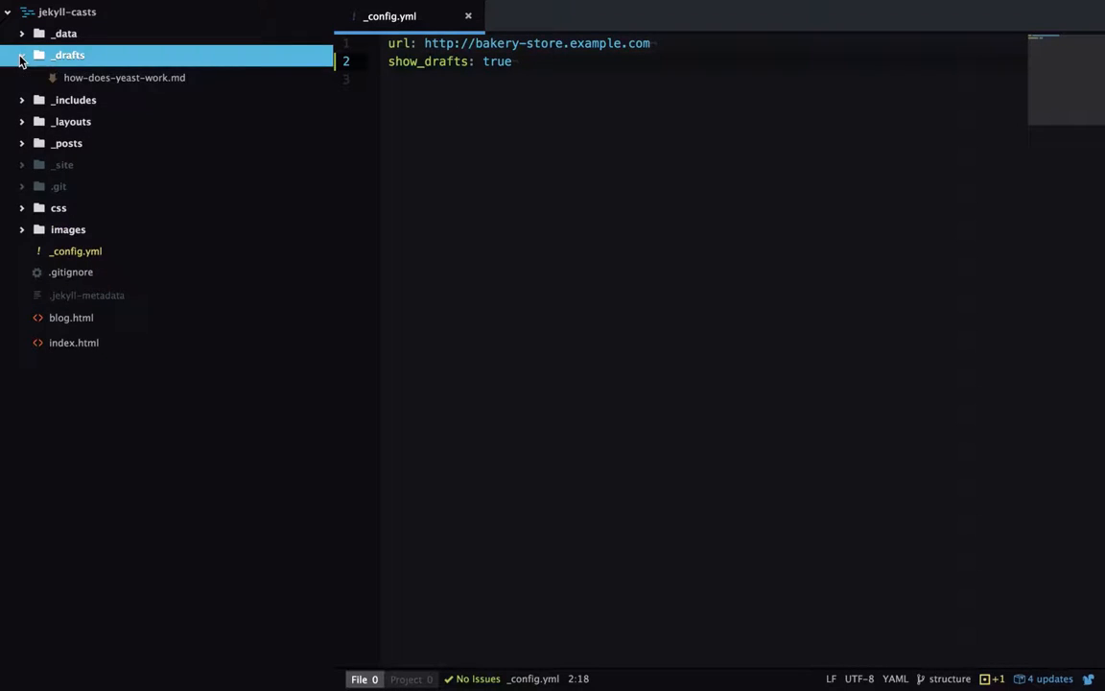
click(96, 77)
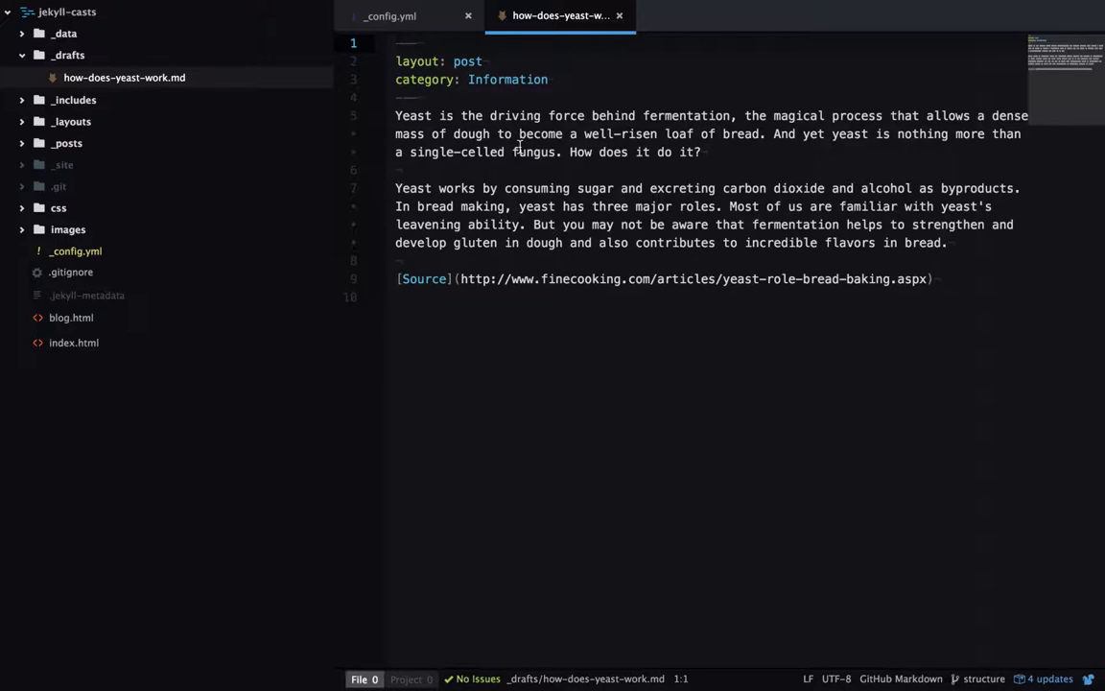
click(575, 79)
Open newsletter.html from _includes to view its signup form markup.
click(27, 100)
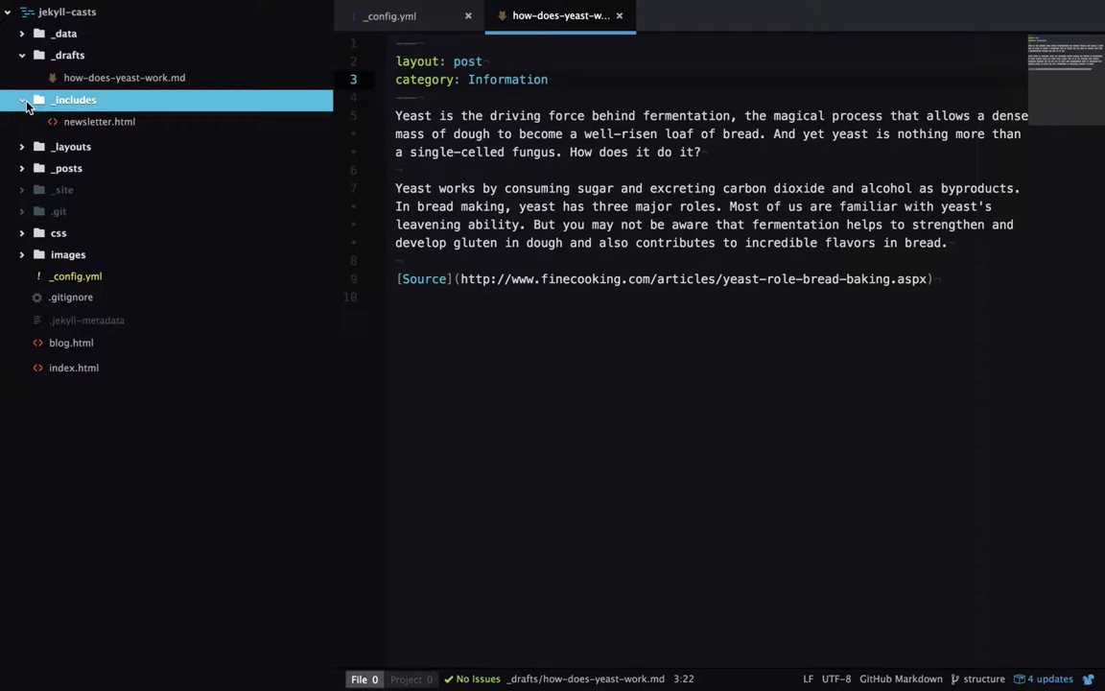
click(99, 121)
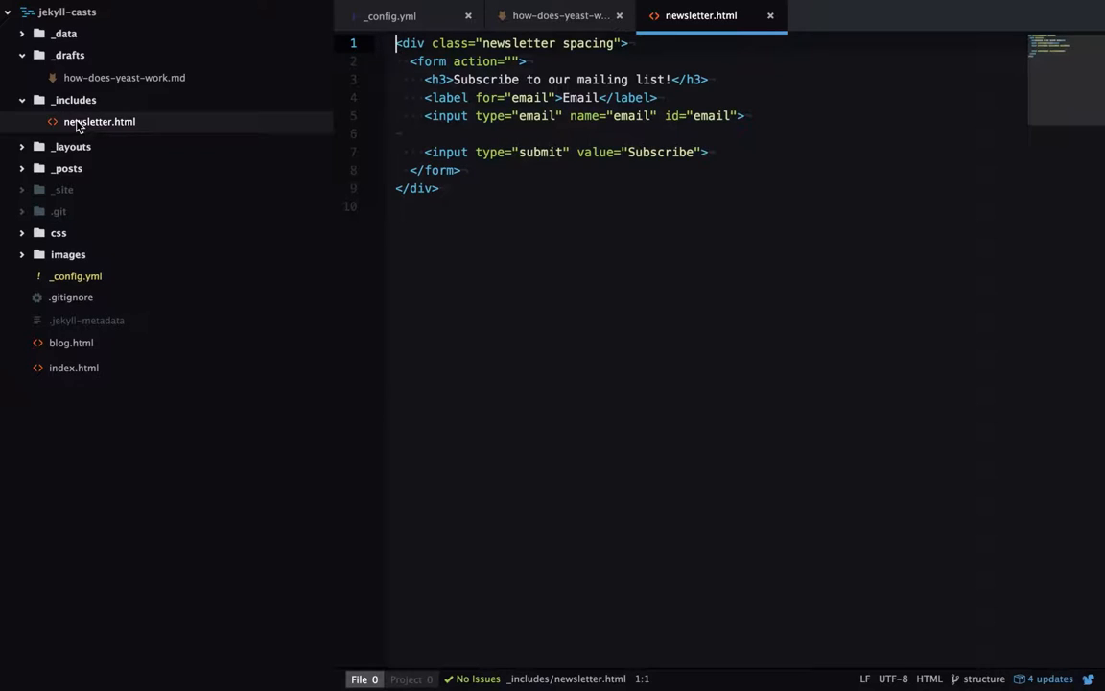
click(545, 226)
click(23, 146)
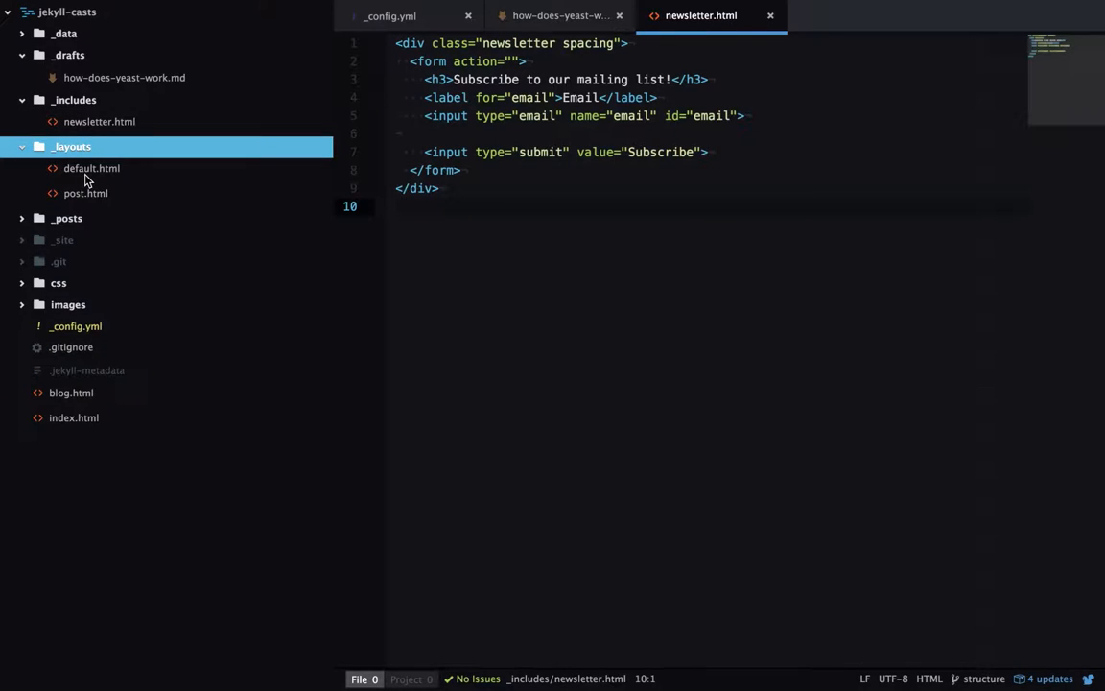
click(91, 168)
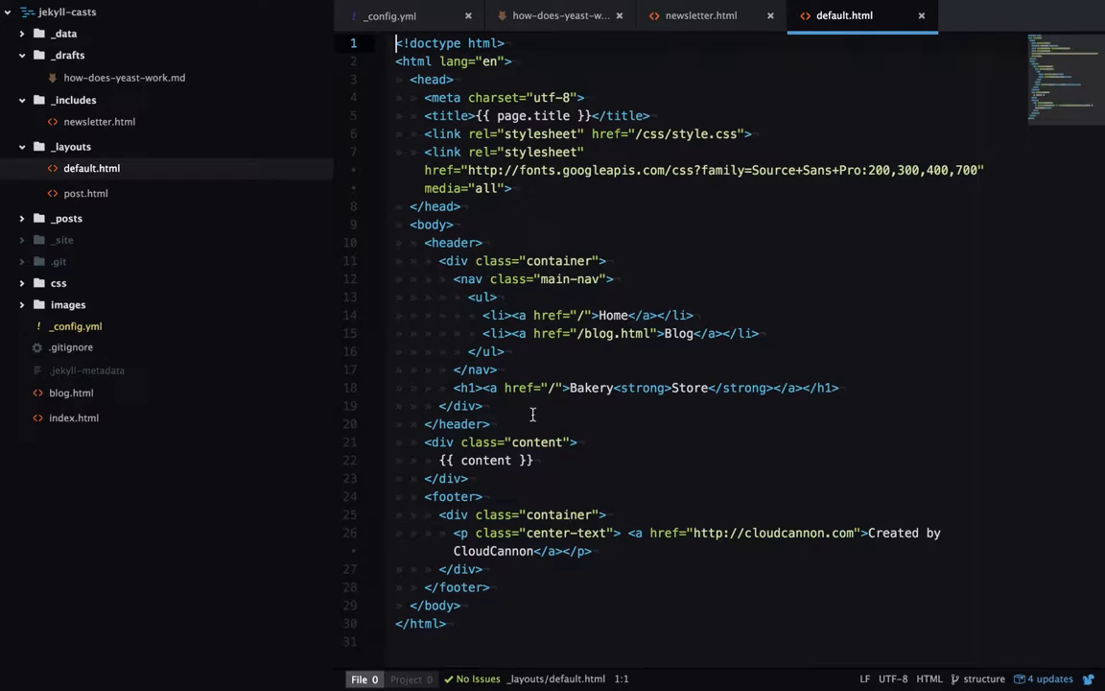
drag(591, 443, 366, 15)
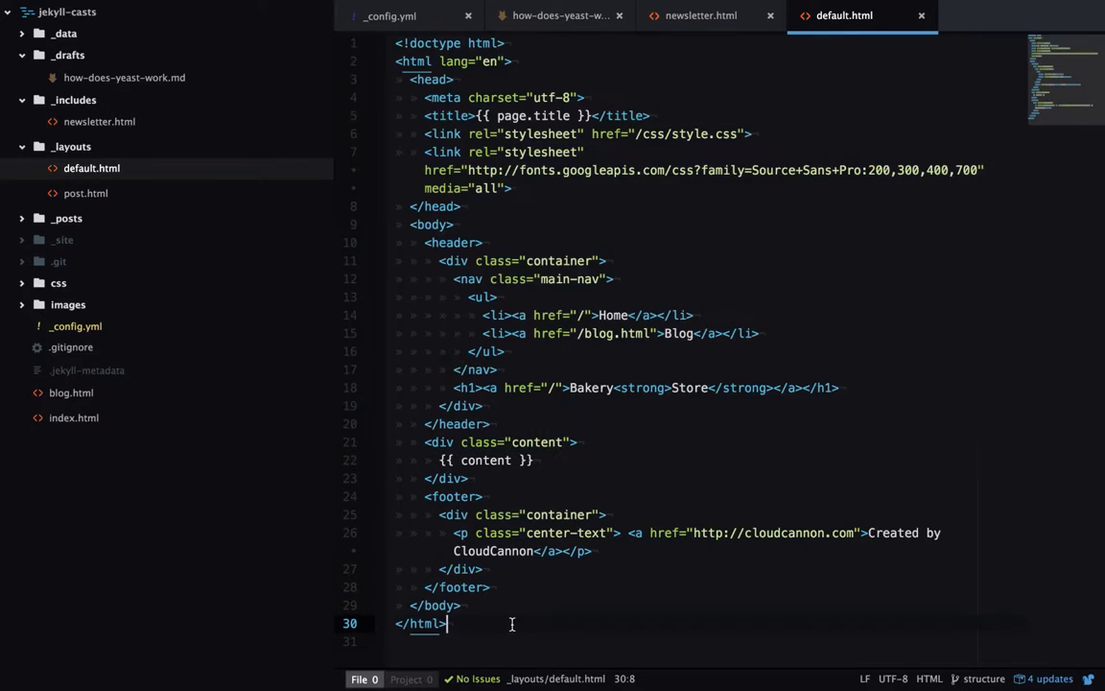
drag(511, 623, 382, 479)
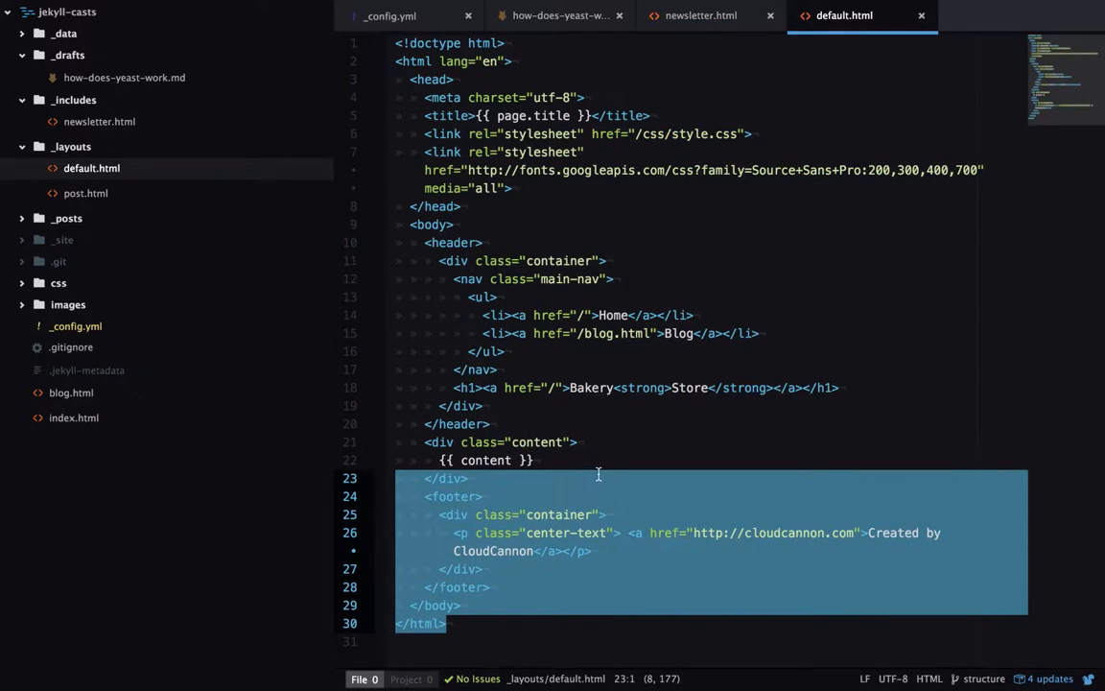
click(470, 477)
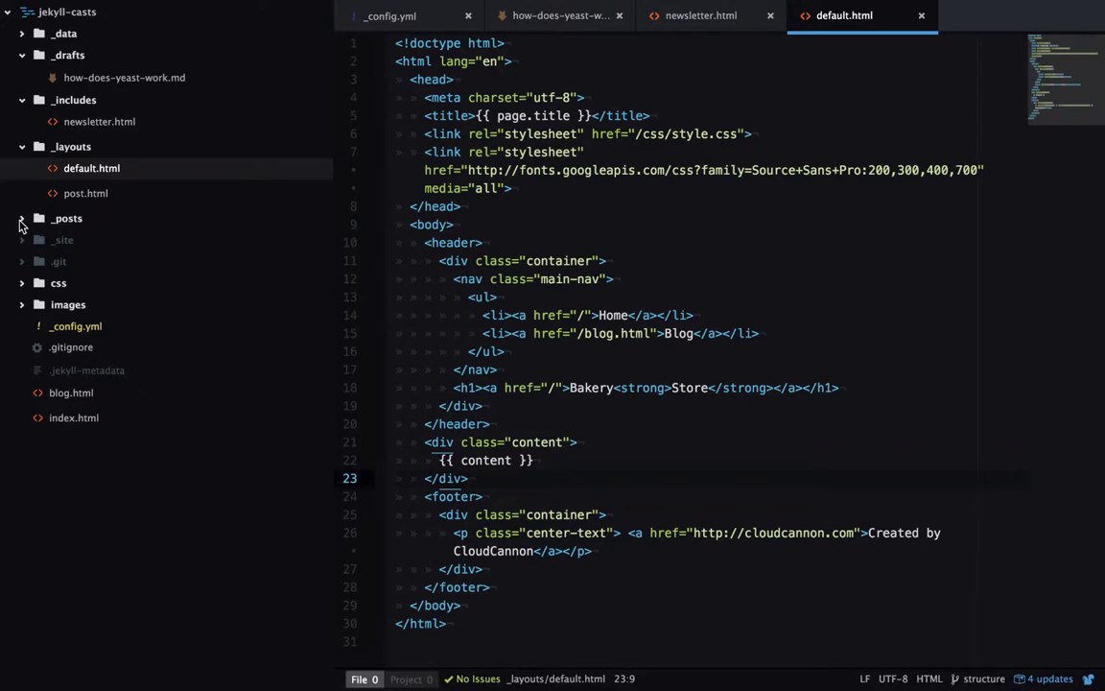
Open 2016-01-01-what-is-sour-dough.md from _posts and highlight its body text.
click(22, 219)
click(144, 240)
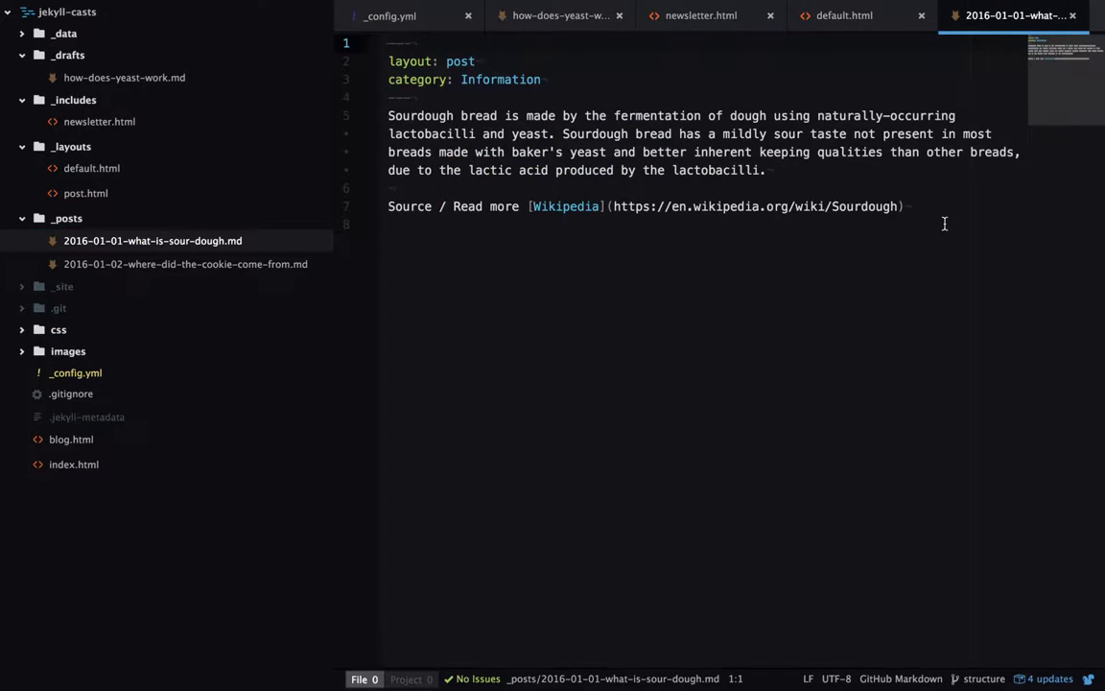
mouse_move(943, 212)
mouse_down()
mouse_move(336, 130)
mouse_move(336, 120)
mouse_up()
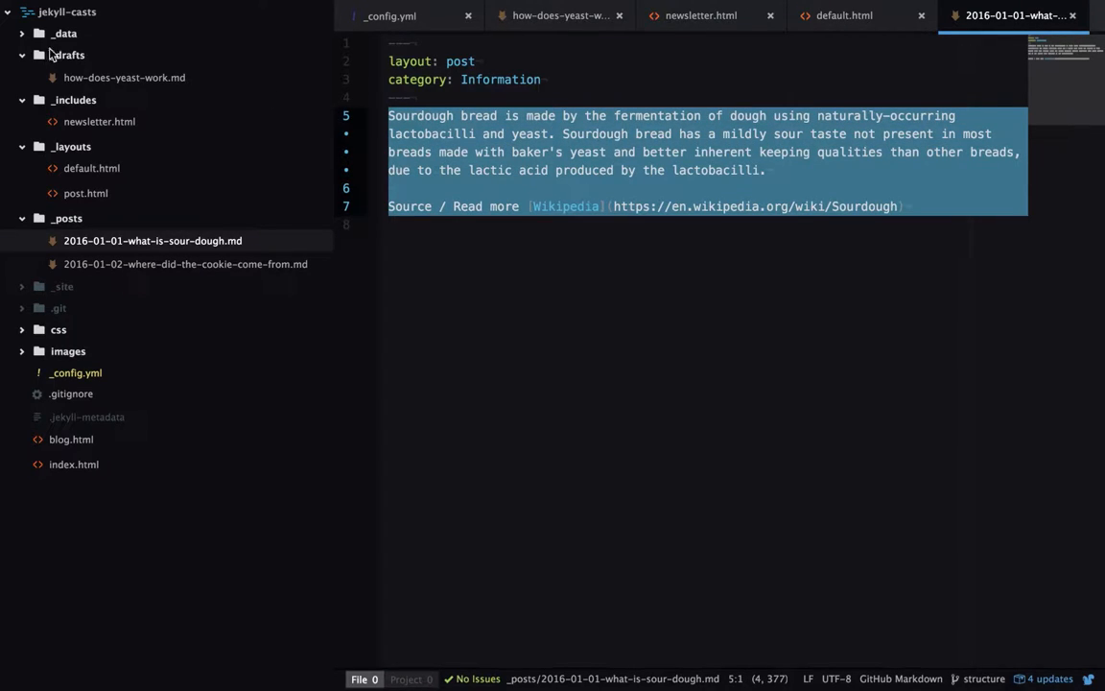
click(24, 33)
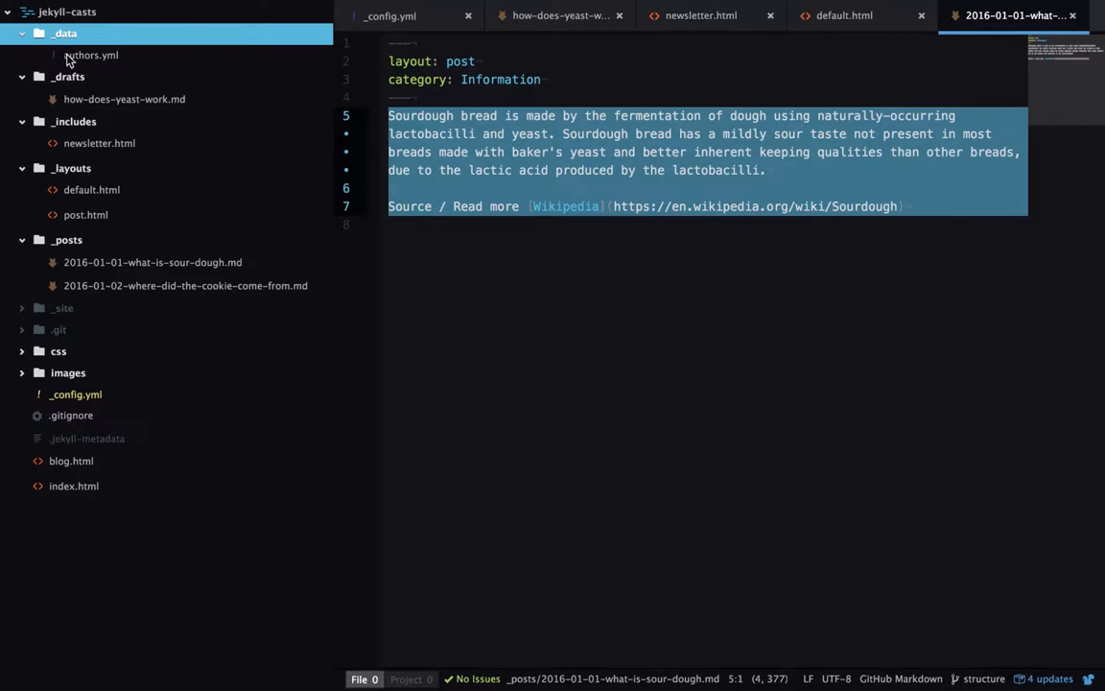
Open authors.yml from _data, listing Mike, George and Ross with Twitter handles.
click(106, 54)
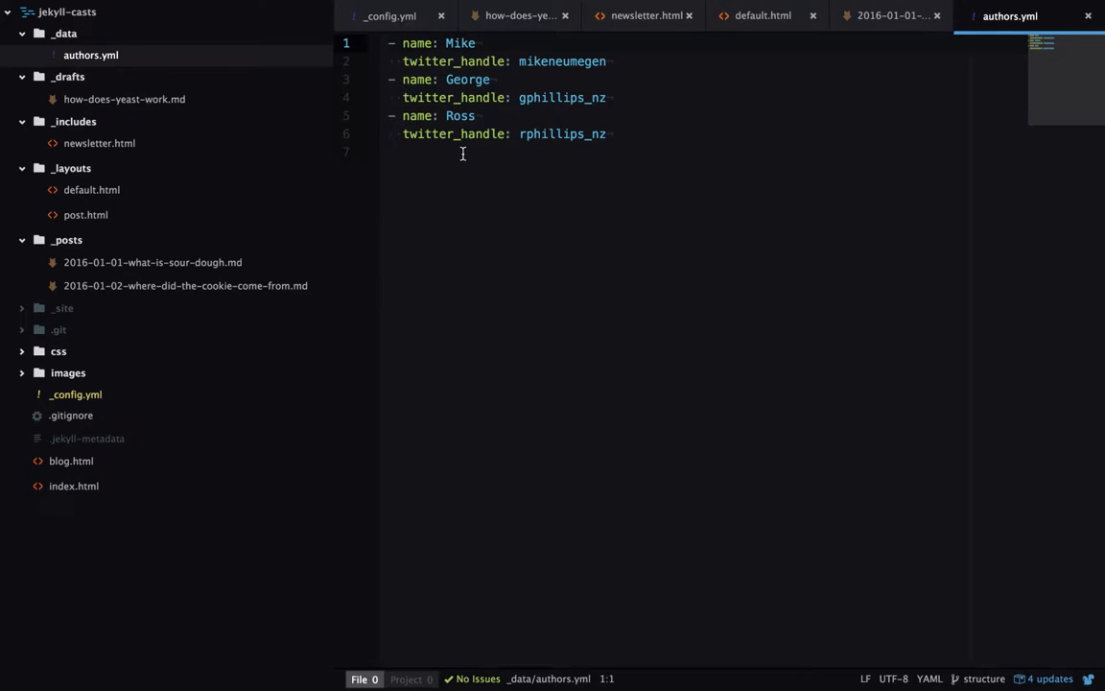
click(462, 153)
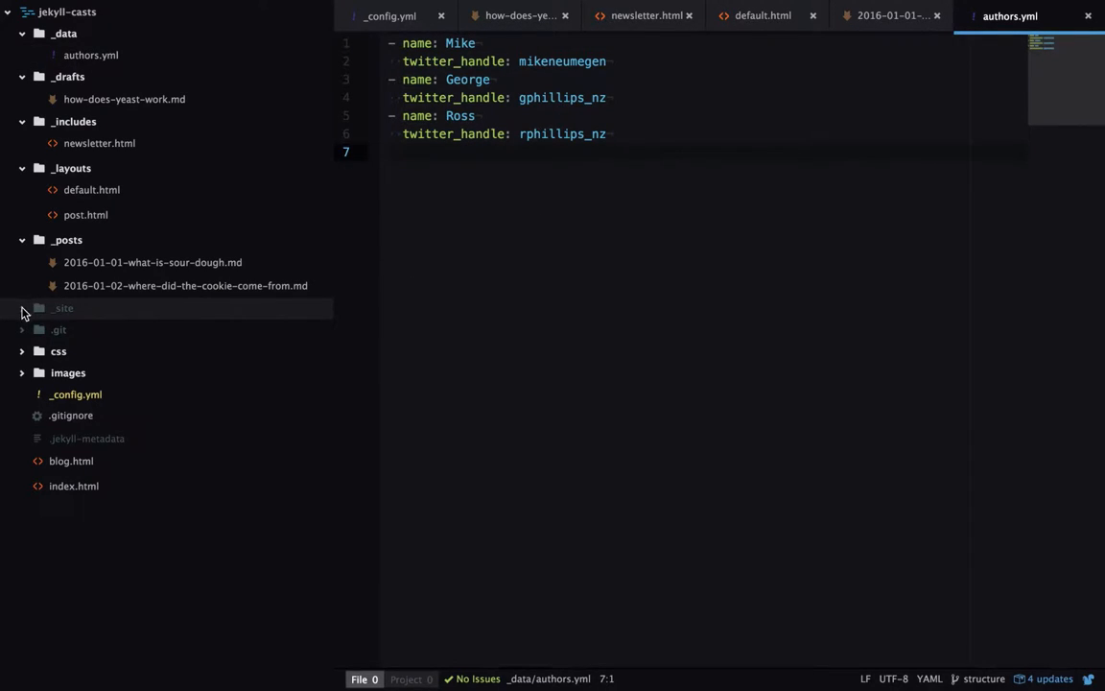
Expand the generated _site folder and open the .jekyll-metadata file.
click(22, 308)
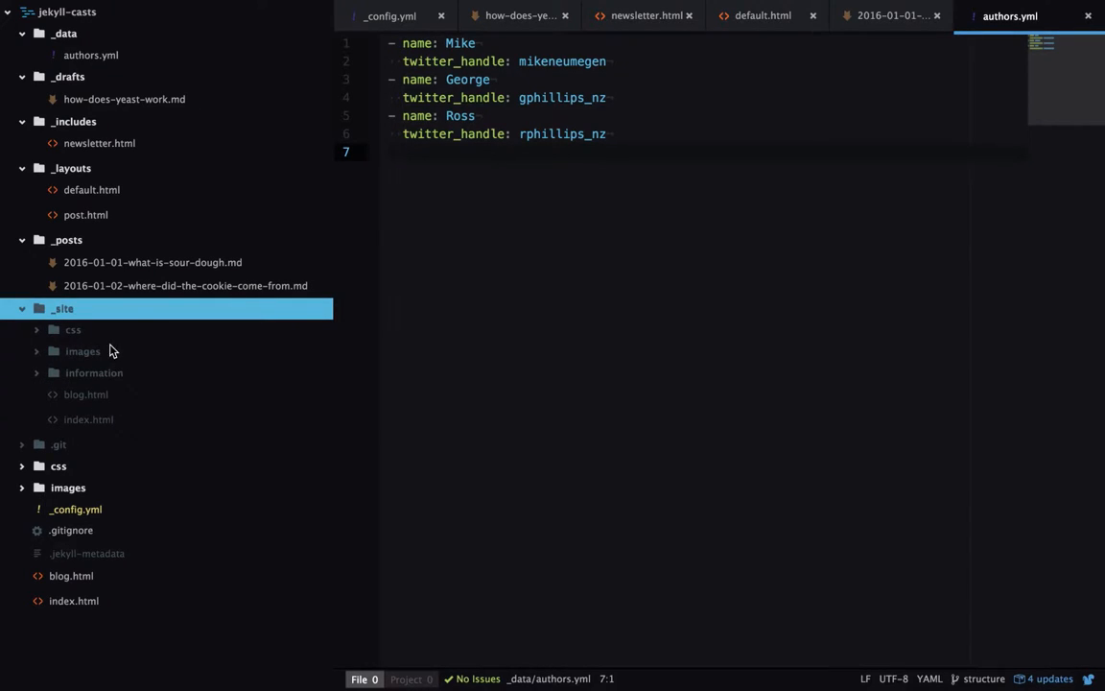
click(110, 552)
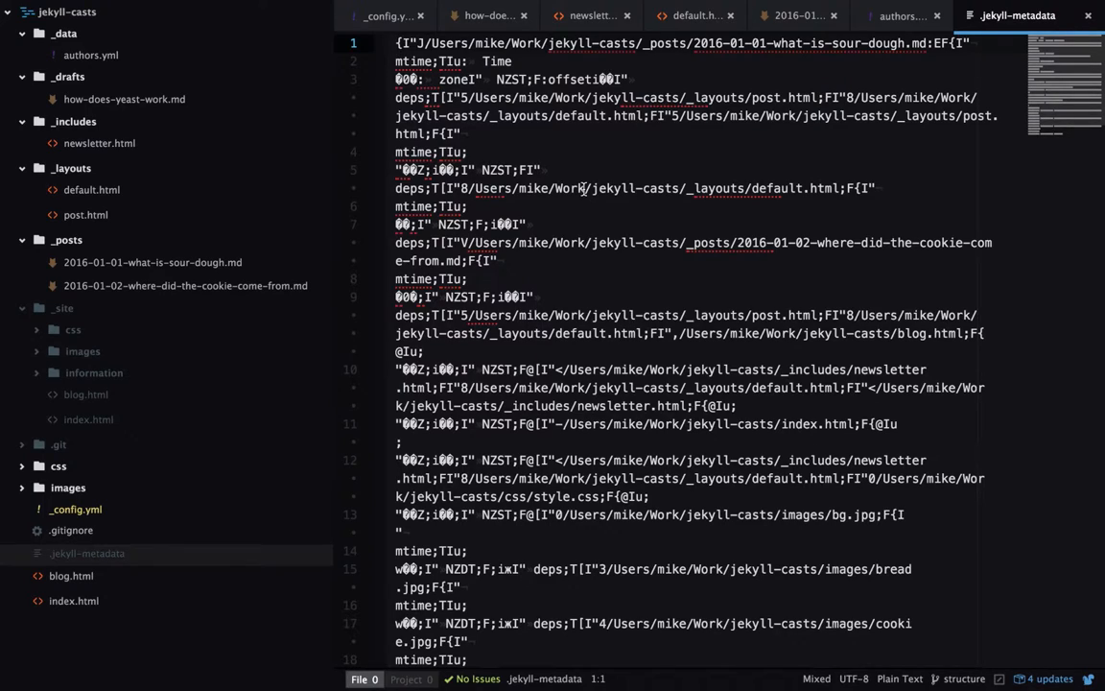
scroll(583, 188, down, 2)
scroll(584, 188, down, 2)
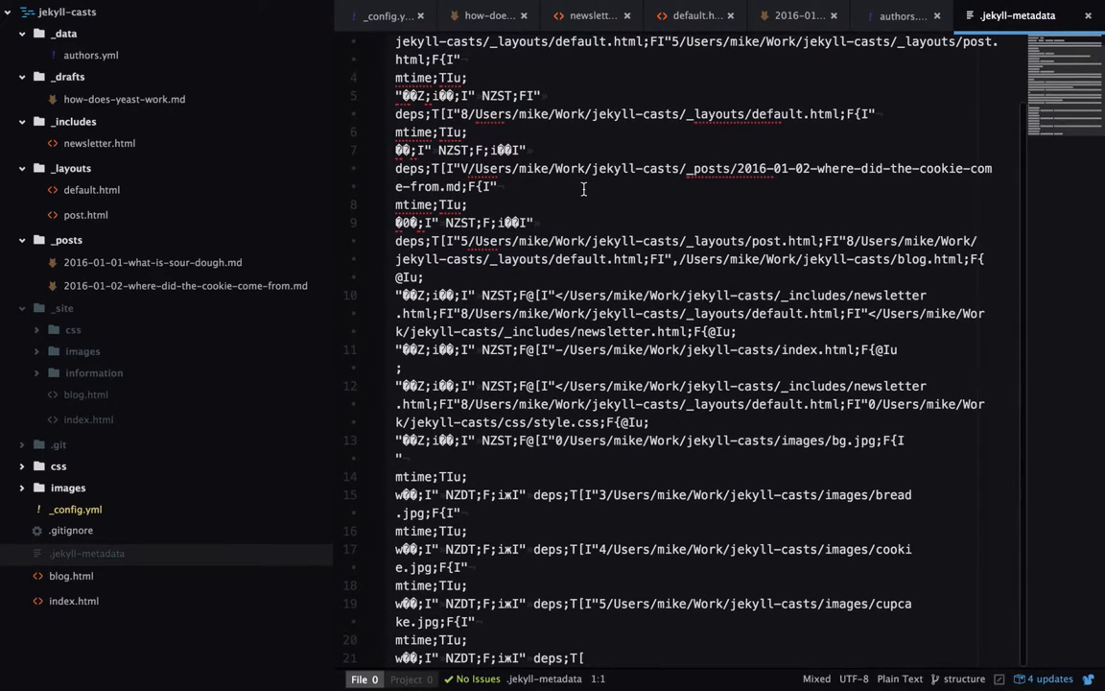
scroll(583, 188, up, 4)
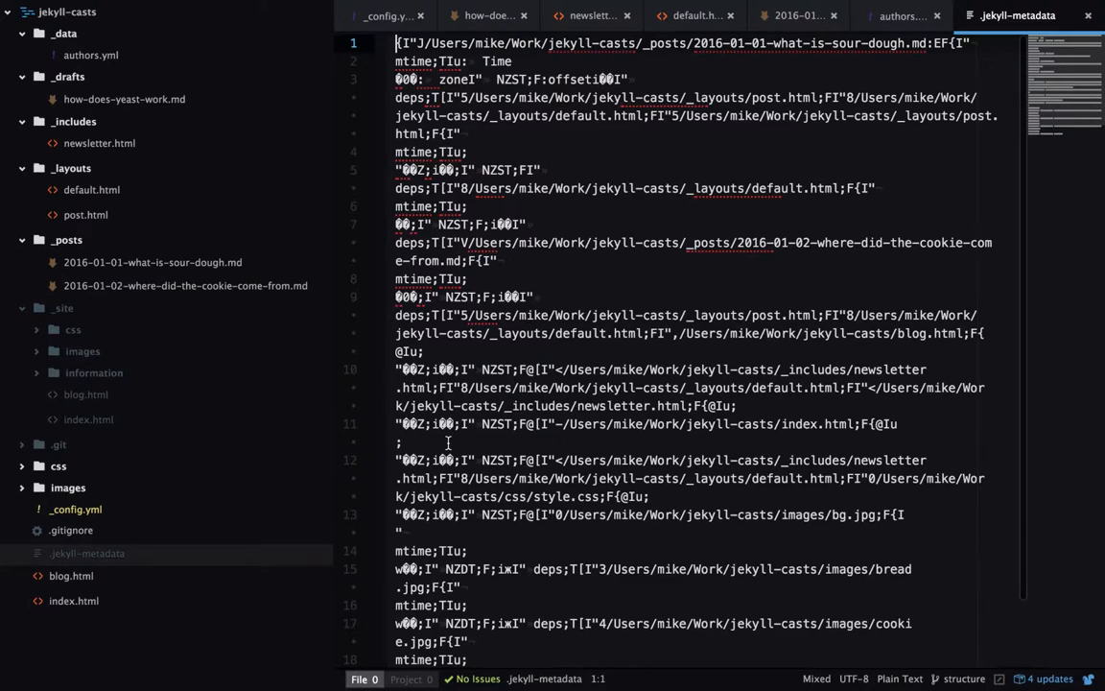
Open the home page index.html and highlight its front matter lines.
click(74, 601)
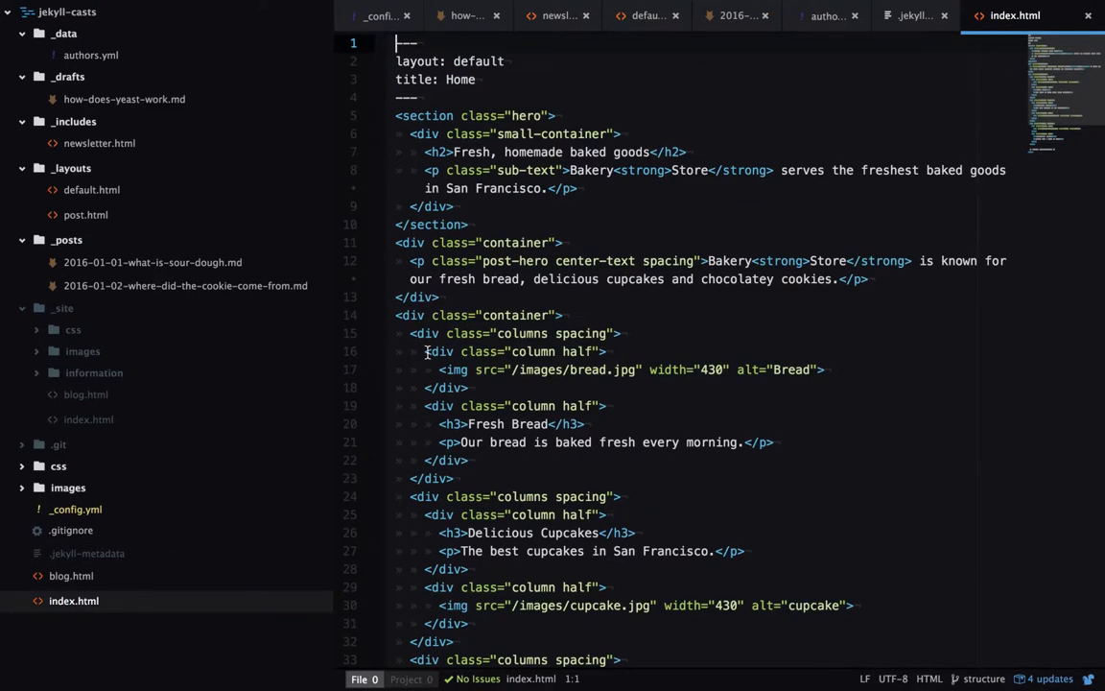
drag(422, 97, 376, 48)
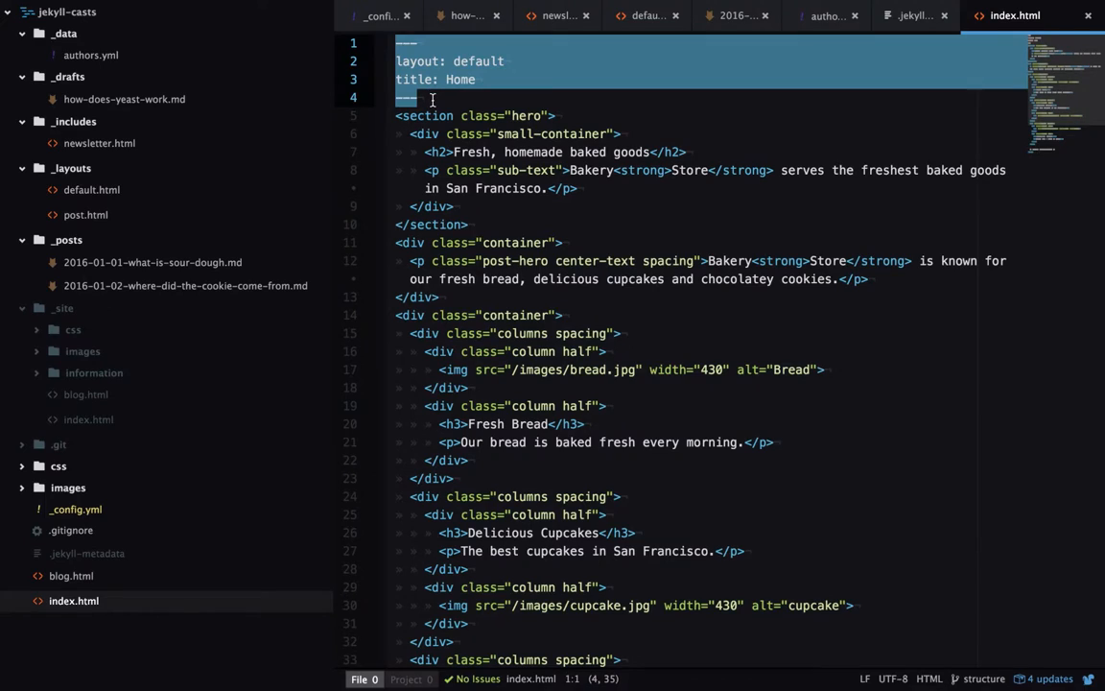
click(433, 99)
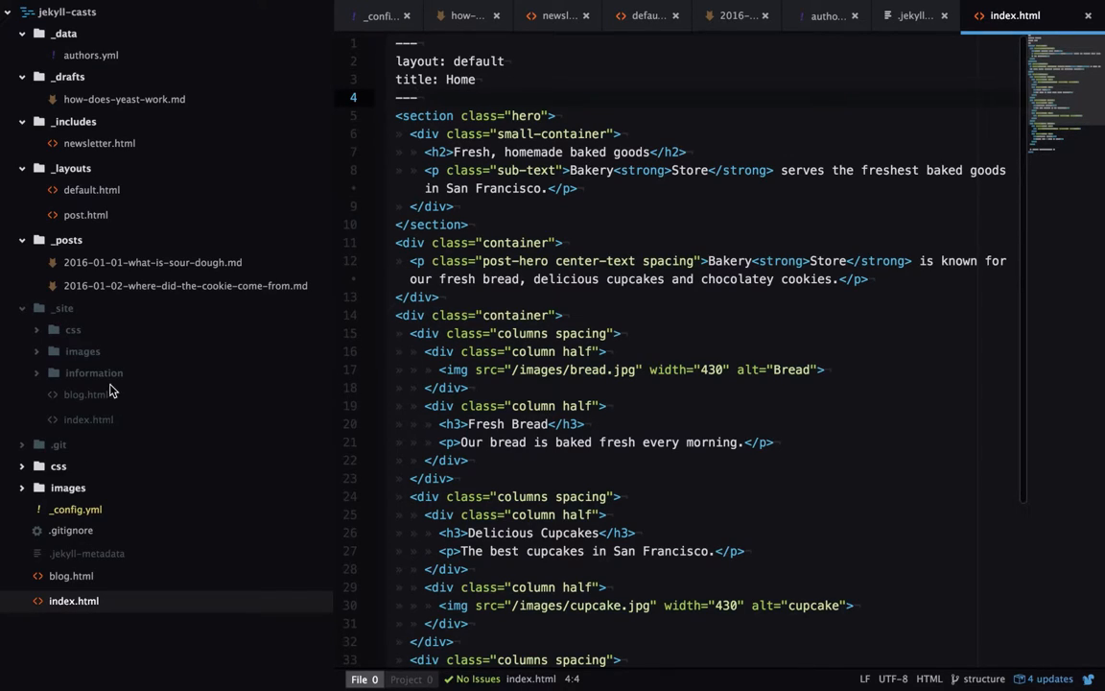
Open style.css from the css folder showing body, paragraph, link and heading rules.
click(22, 467)
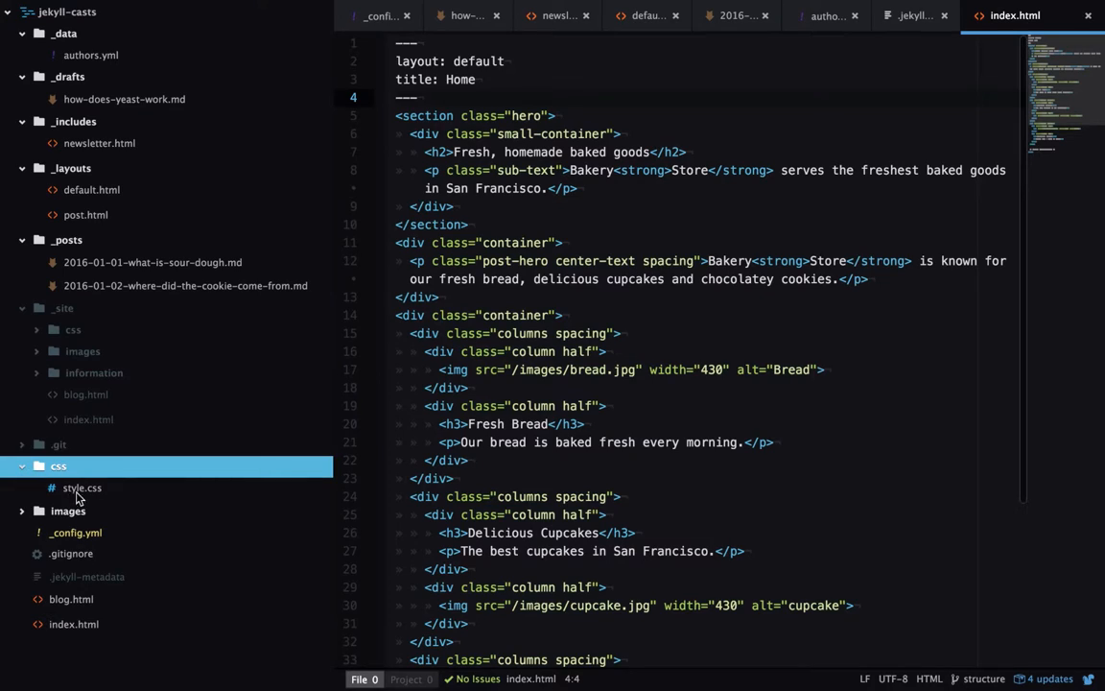
click(80, 488)
click(402, 42)
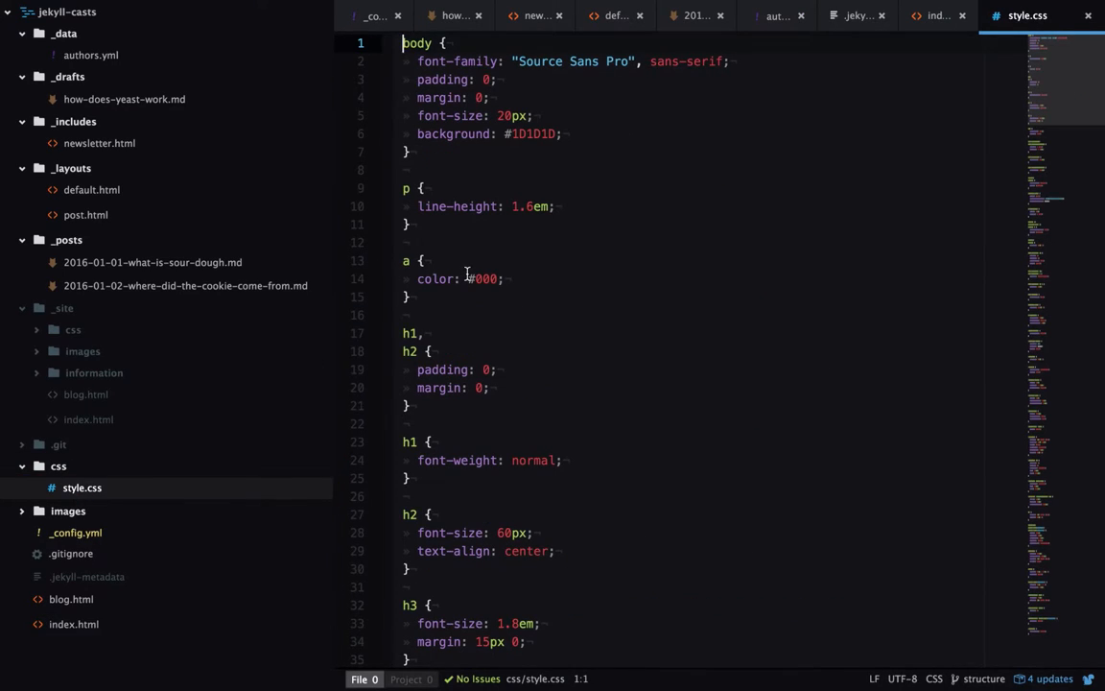